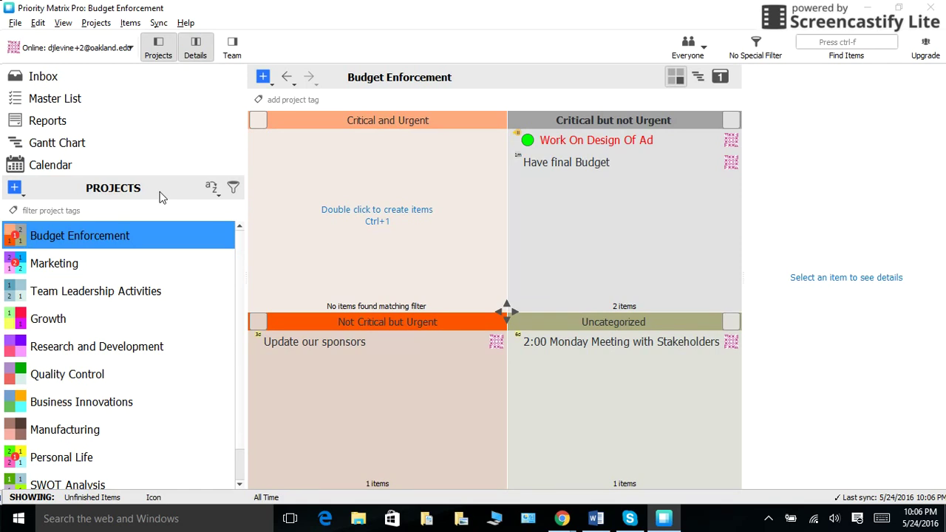
Step: Look through the projects from Marketing to Retroactive Analysis, then return to Budget Enforcement
click(103, 265)
click(129, 295)
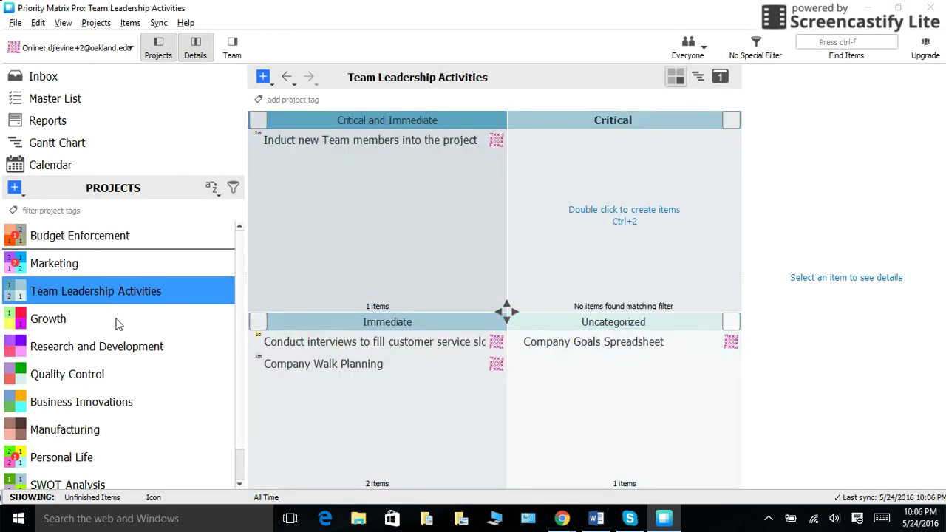
click(115, 326)
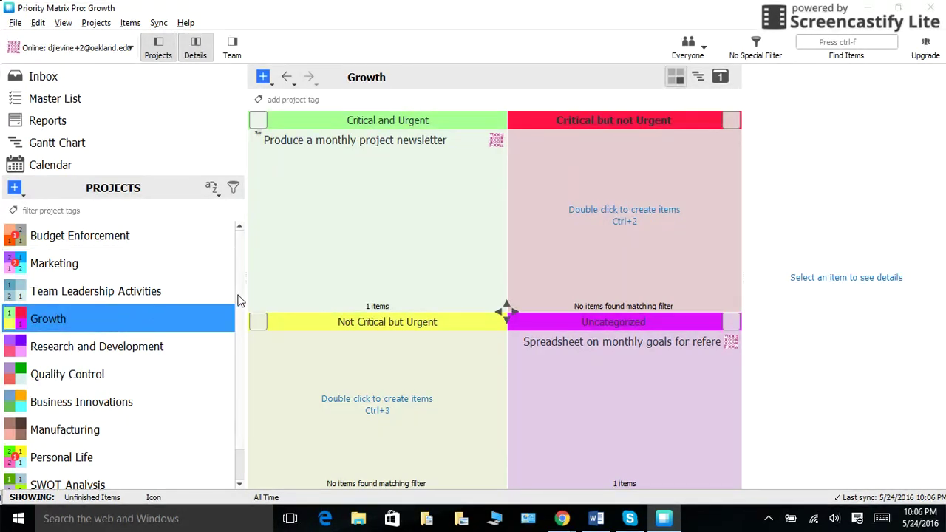
scroll(235, 288, down, 1)
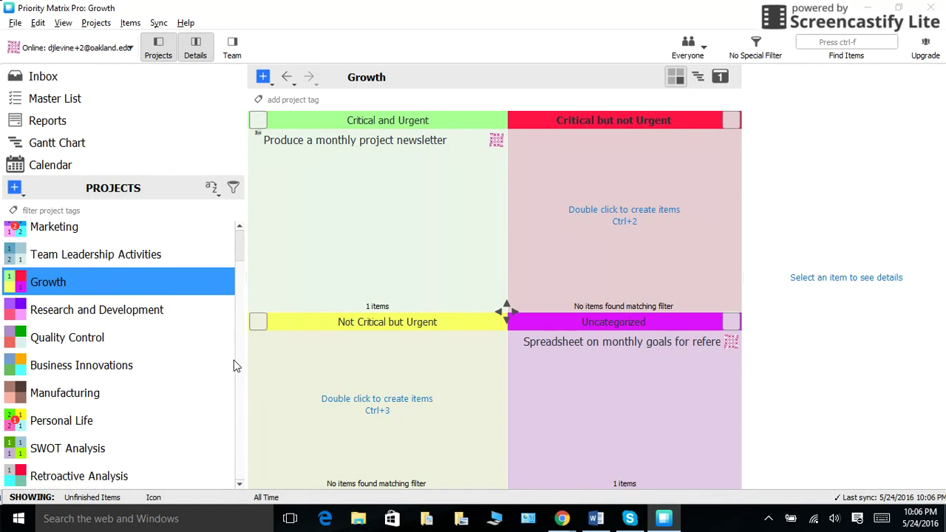
click(101, 422)
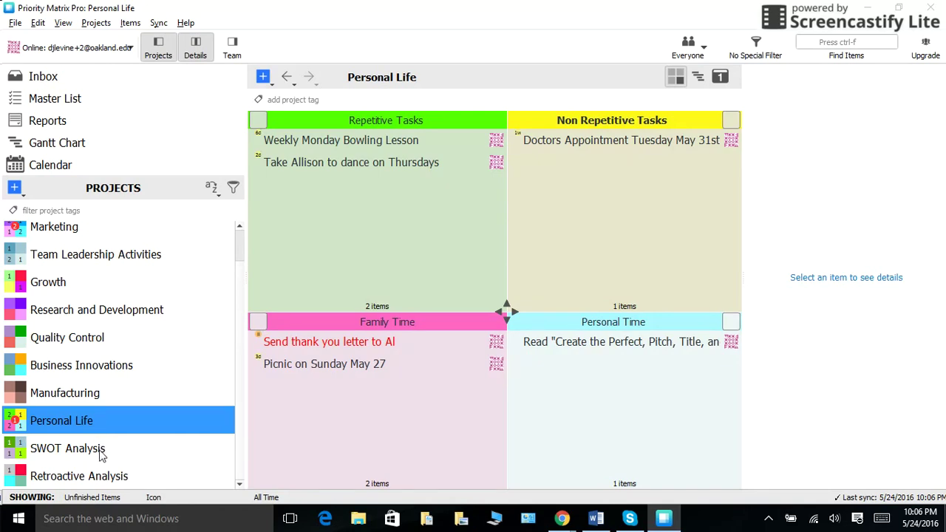
click(88, 451)
click(100, 479)
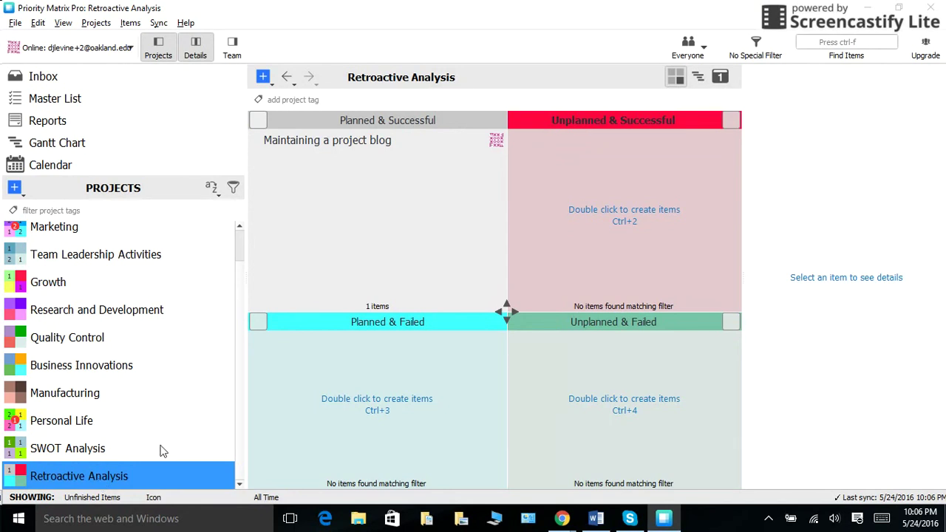
scroll(240, 417, up, 1)
scroll(239, 418, up, 1)
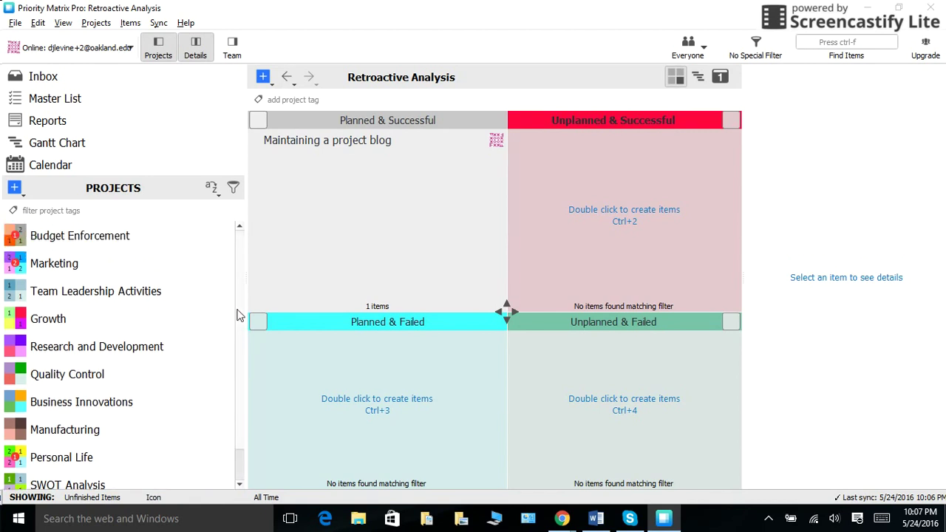
click(115, 236)
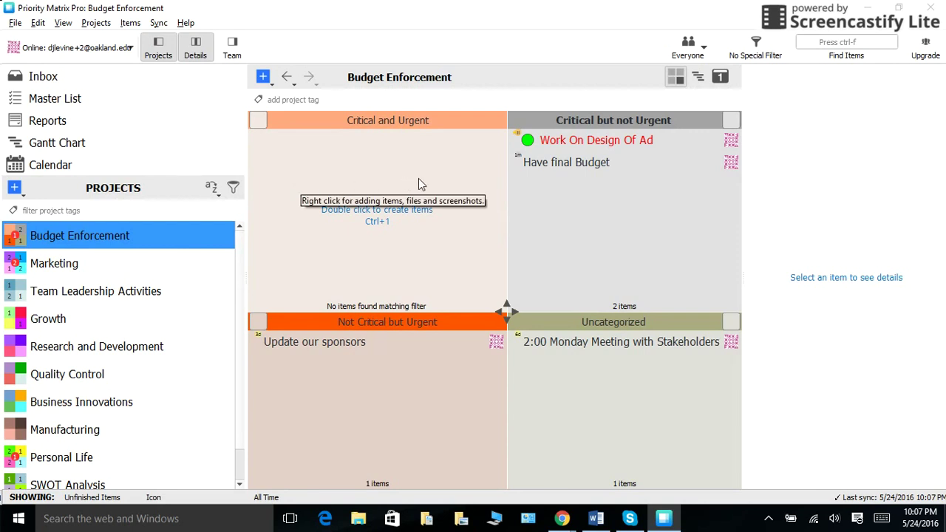
Step: Open Work On Design Of Ad's details and dismiss its icon picker without changing the icon
click(540, 145)
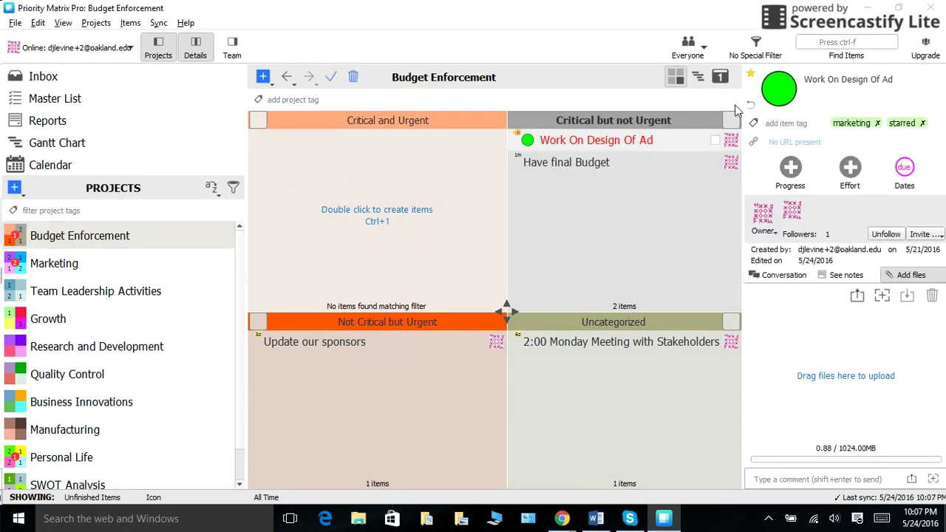
click(777, 96)
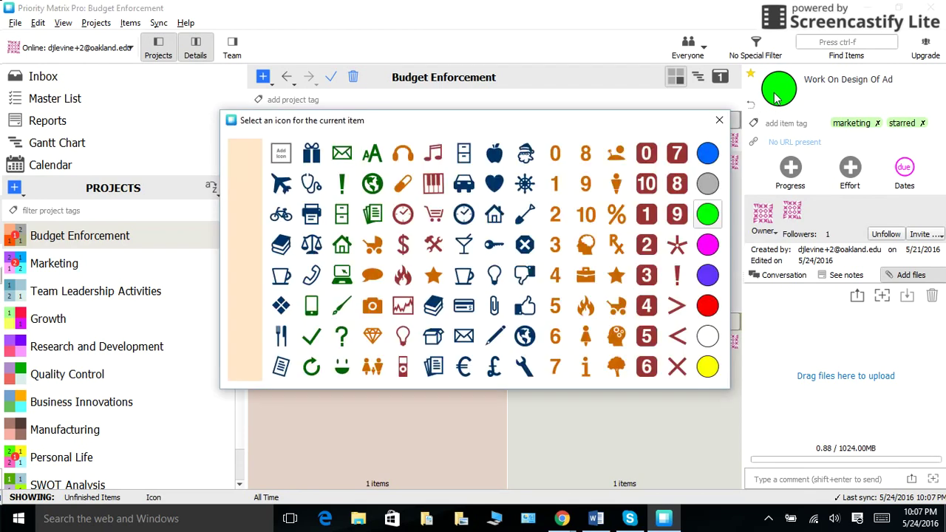
click(720, 121)
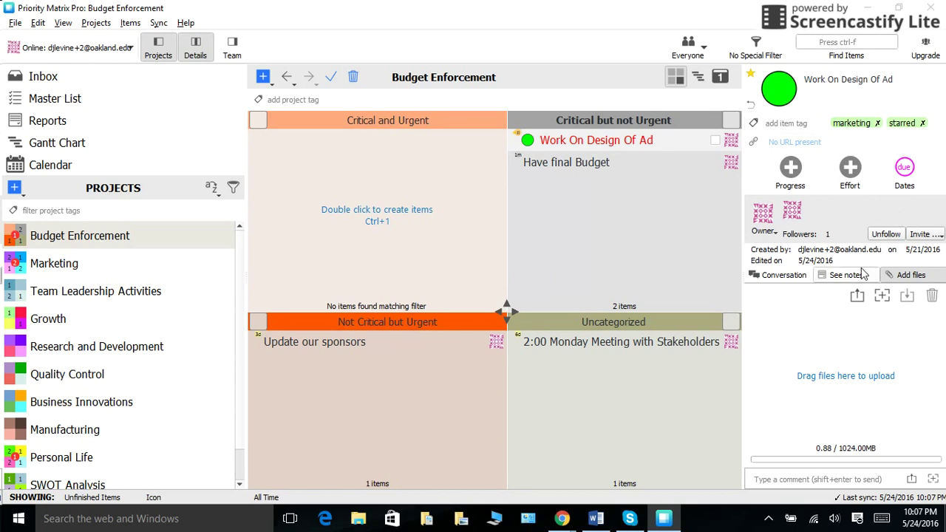
Step: Show Work On Design Of Ad's notes, including its May 24, 2016 send reminder
click(853, 284)
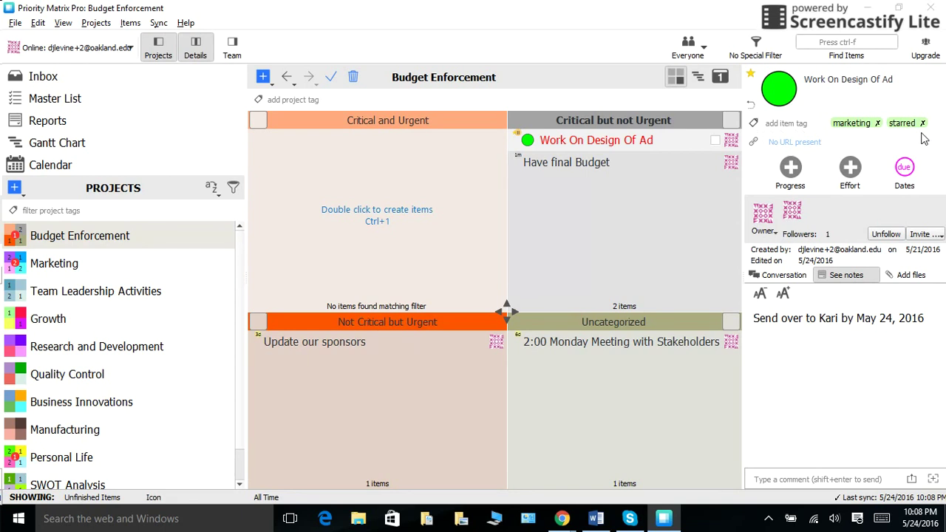
click(904, 178)
click(902, 177)
click(901, 178)
click(781, 172)
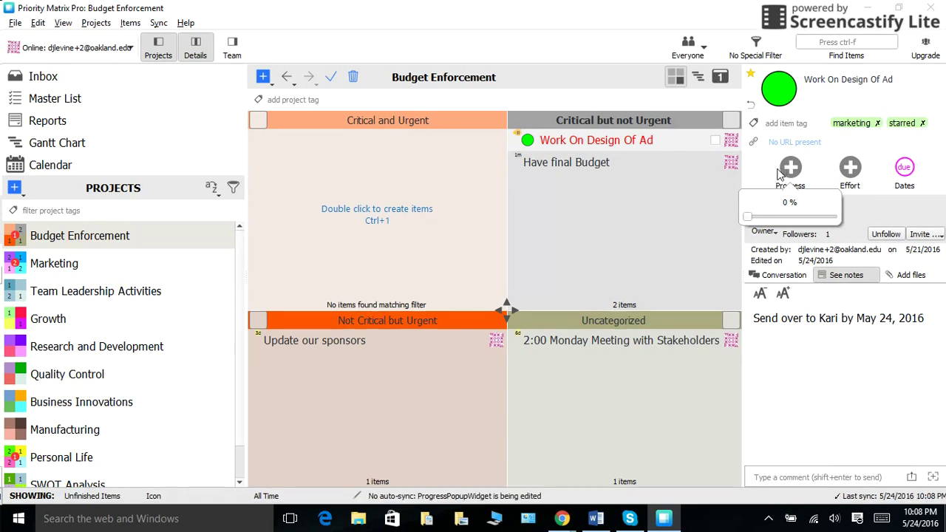
click(906, 172)
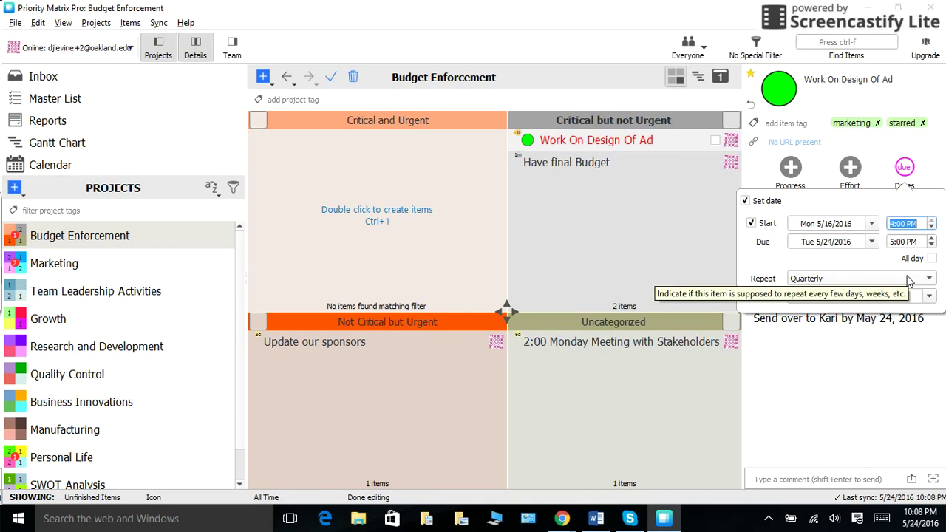
click(909, 279)
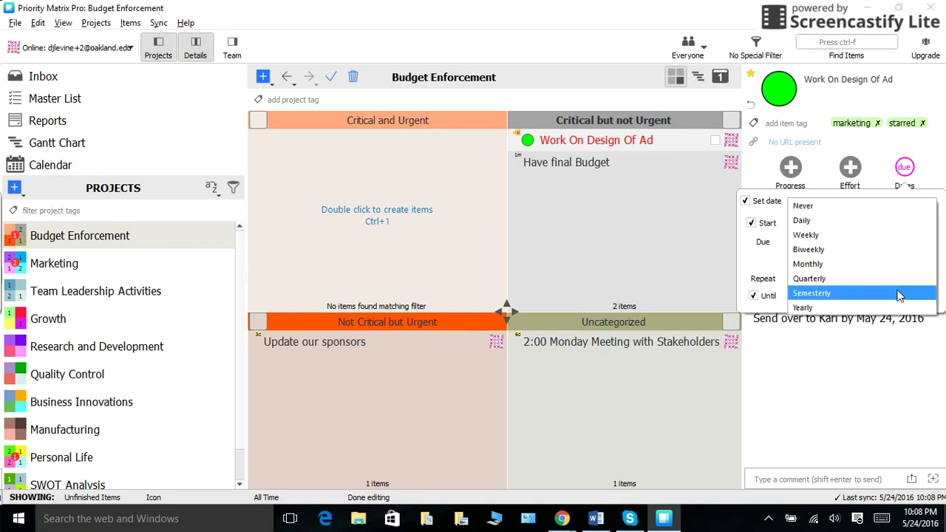
click(899, 285)
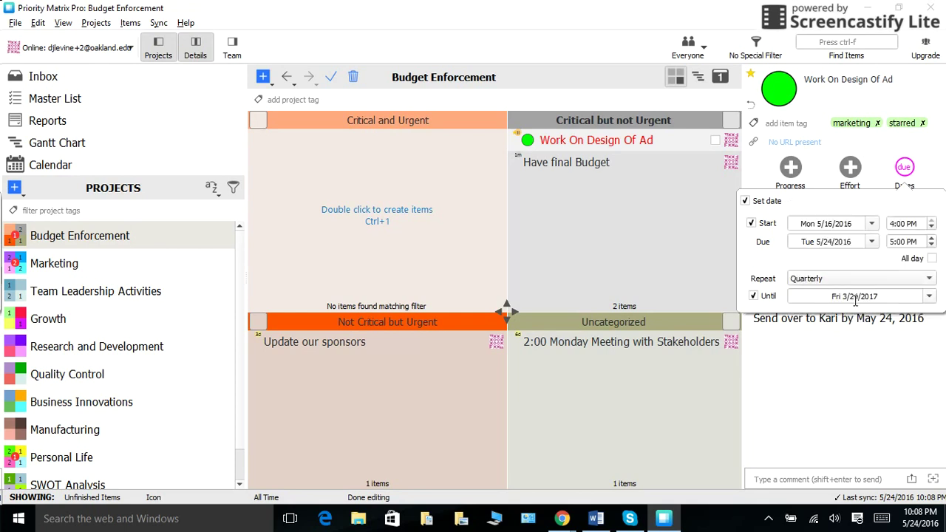
click(929, 296)
click(881, 368)
click(881, 362)
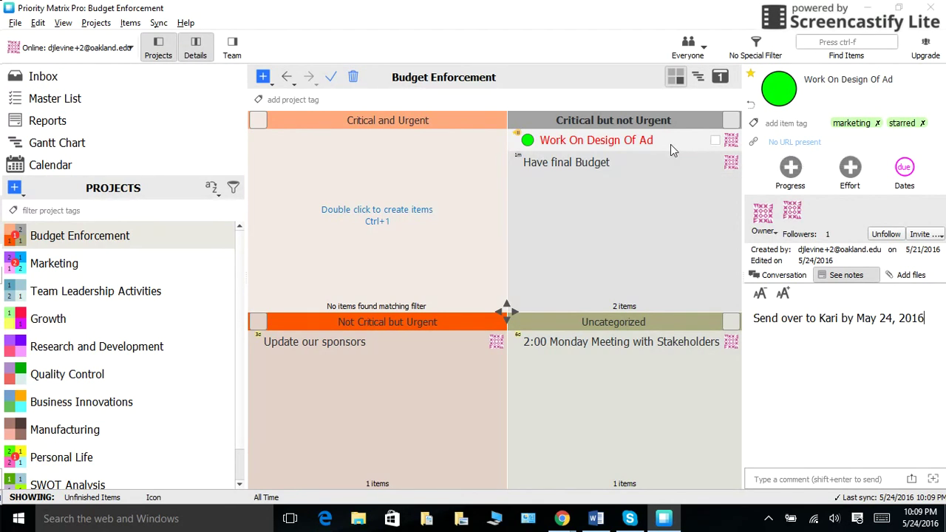
Step: Drop Work On Design Of Ad onto Marketing, then place it in the Critical and Urgent quadrant
drag(668, 150, 187, 265)
click(145, 268)
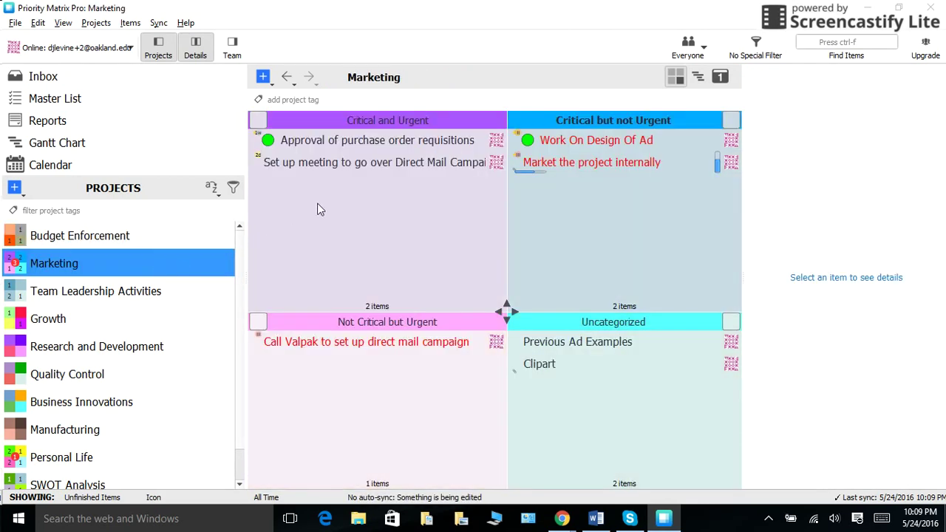
drag(562, 148, 310, 192)
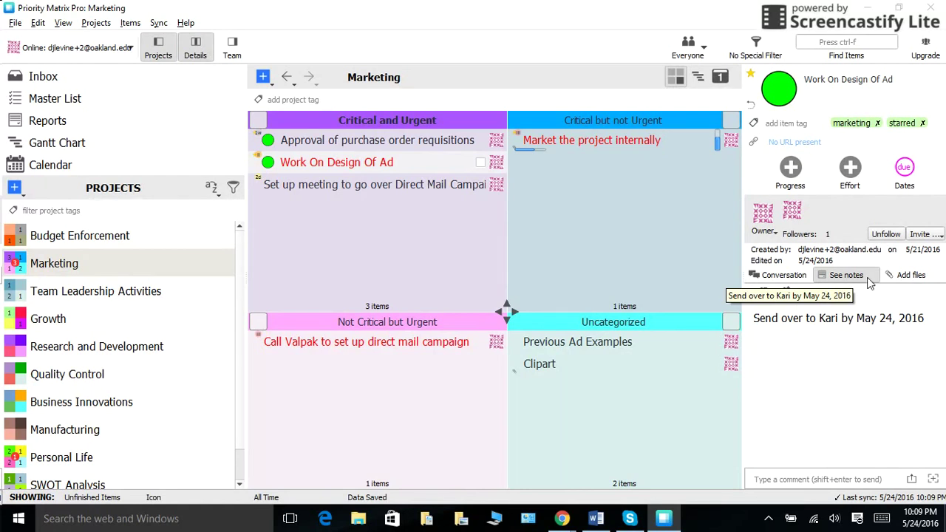
Step: Check the ad design item's attached files, then switch to the Budget Enforcement project
click(911, 275)
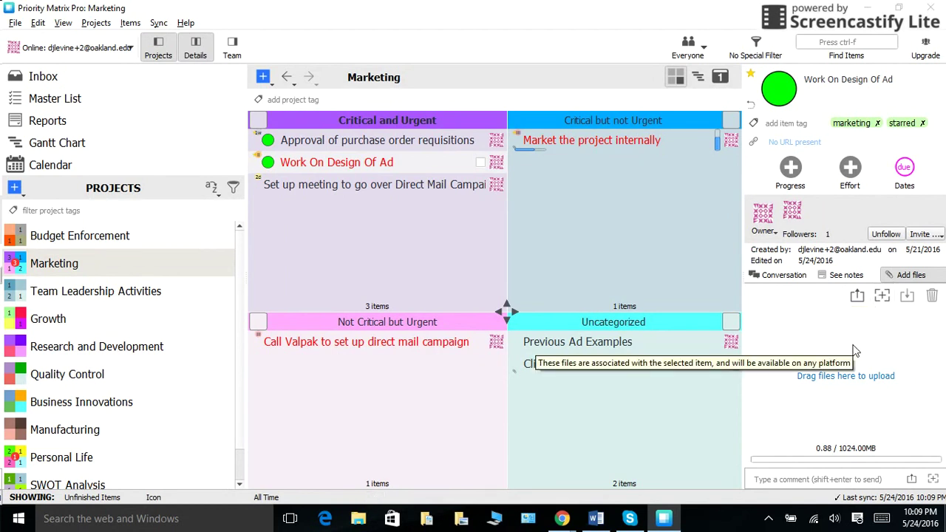
click(91, 234)
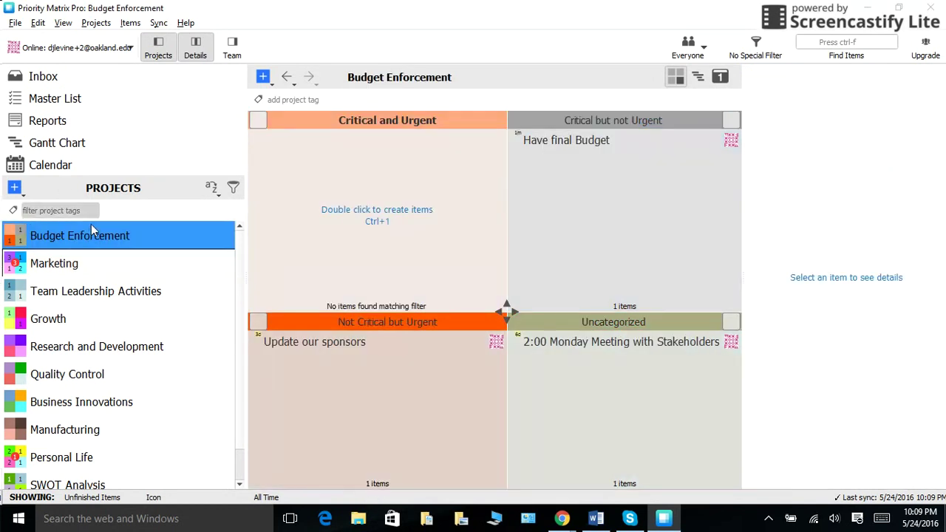
Step: Show the Master List filtered to this week's items across all projects
click(94, 108)
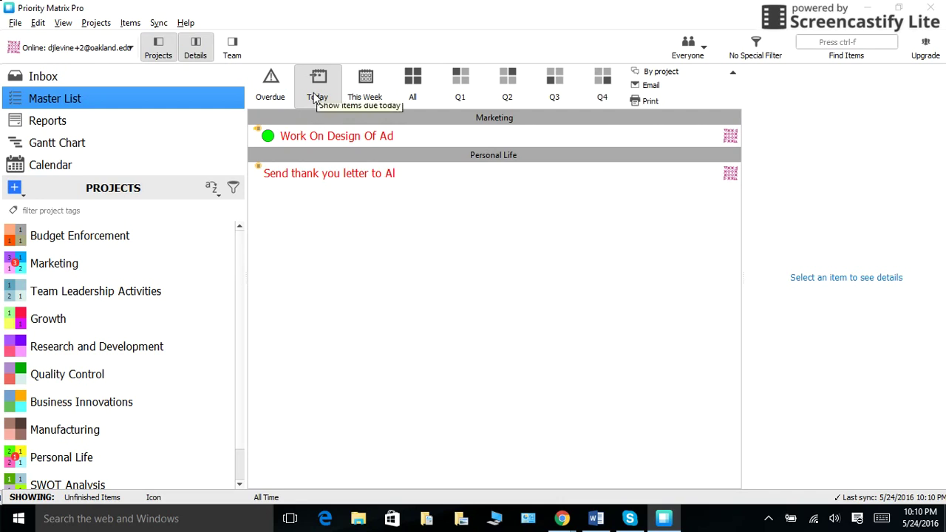
click(367, 90)
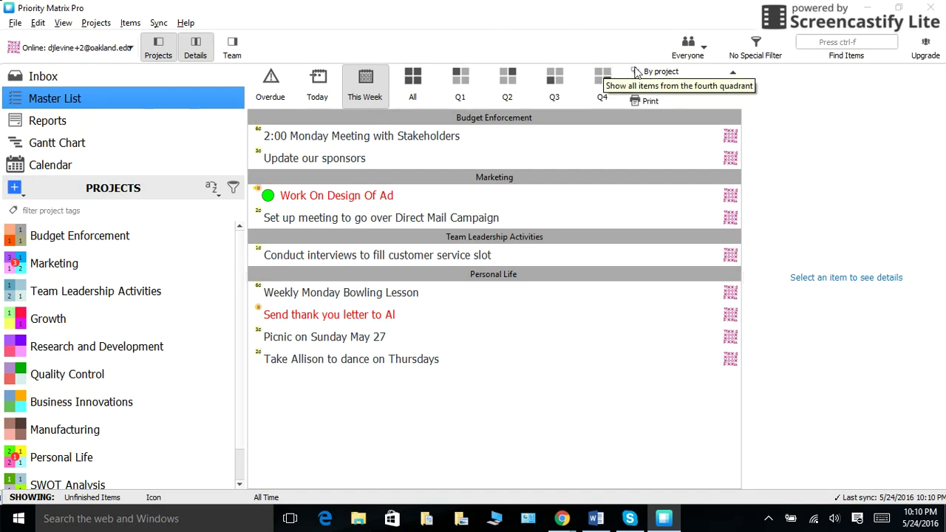
click(766, 59)
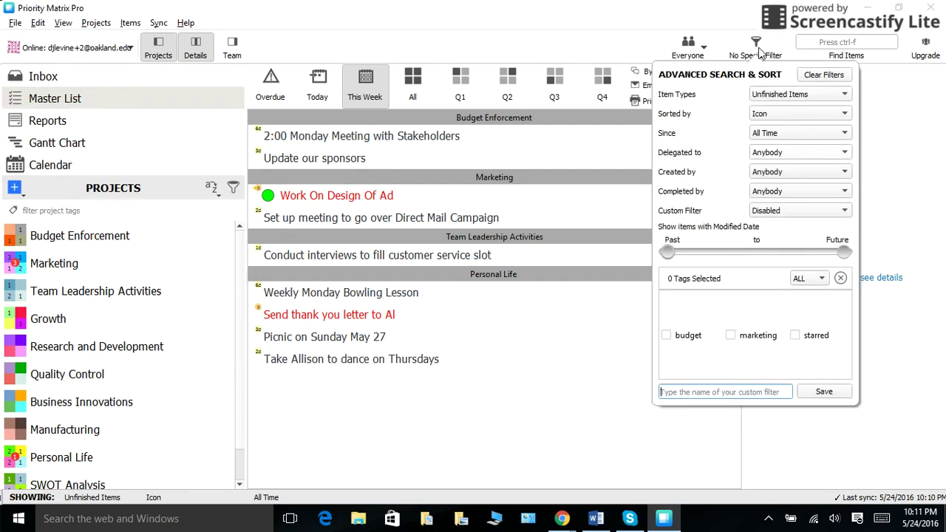
click(883, 427)
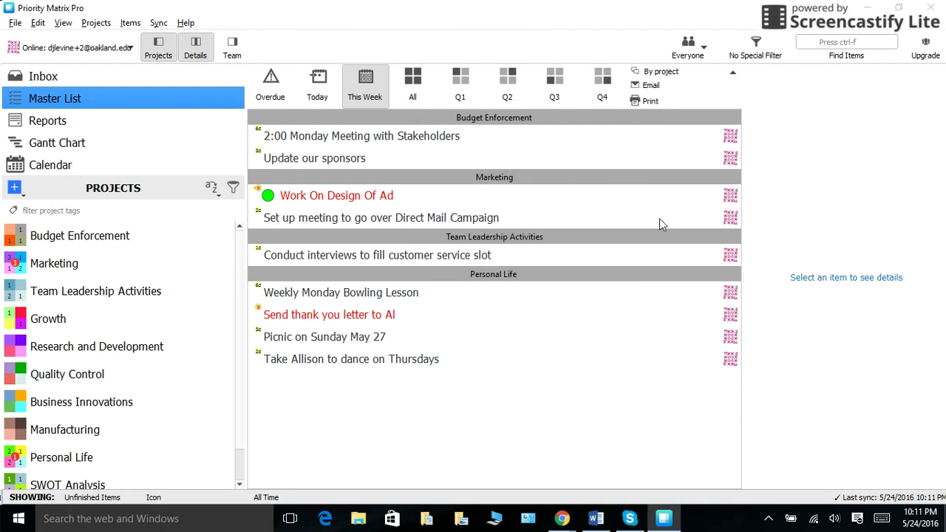
click(767, 62)
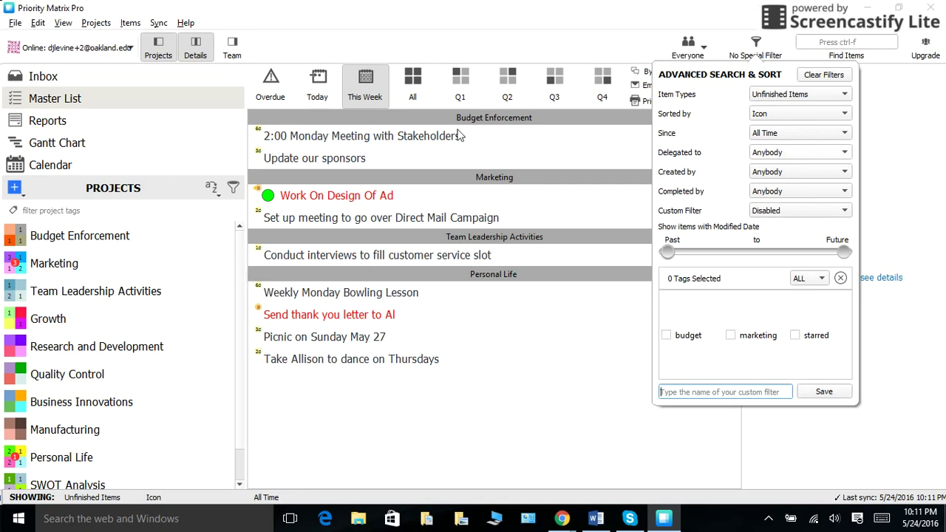
Step: View all projects' items on the week calendar, then on the Gantt chart timeline
click(60, 166)
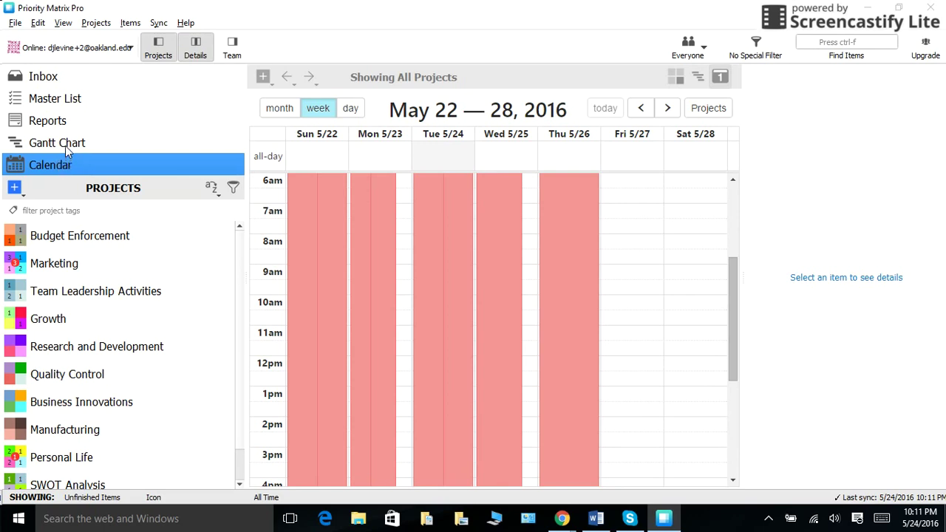
click(65, 146)
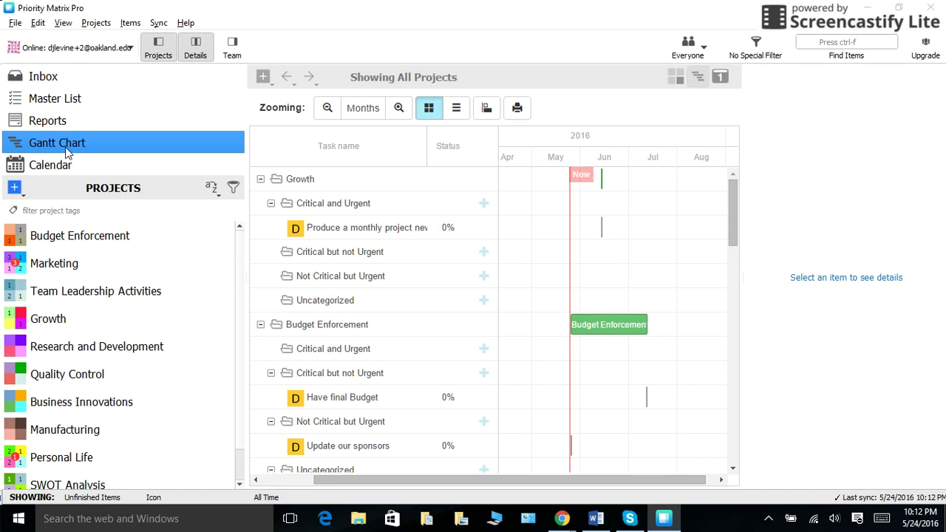
Step: Switch Budget Enforcement between Gantt and week calendar views, finishing on its matrix
click(81, 237)
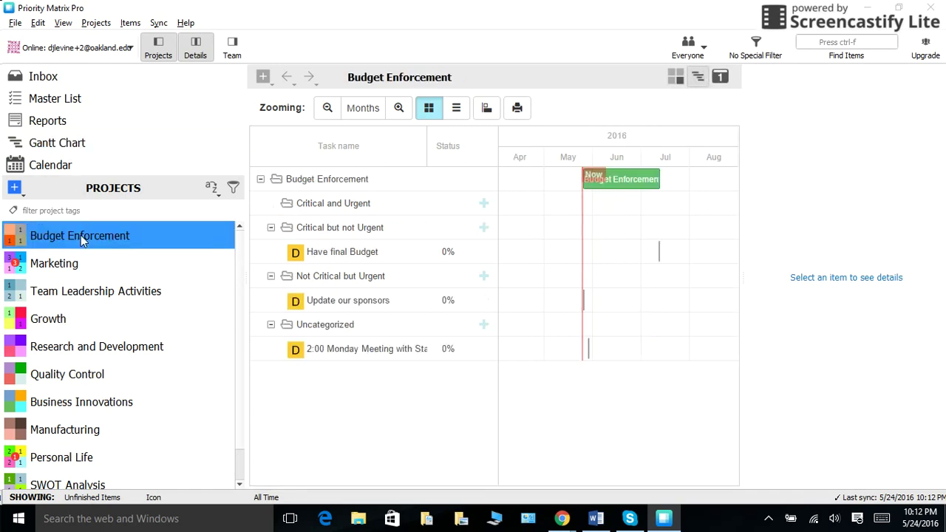
click(720, 77)
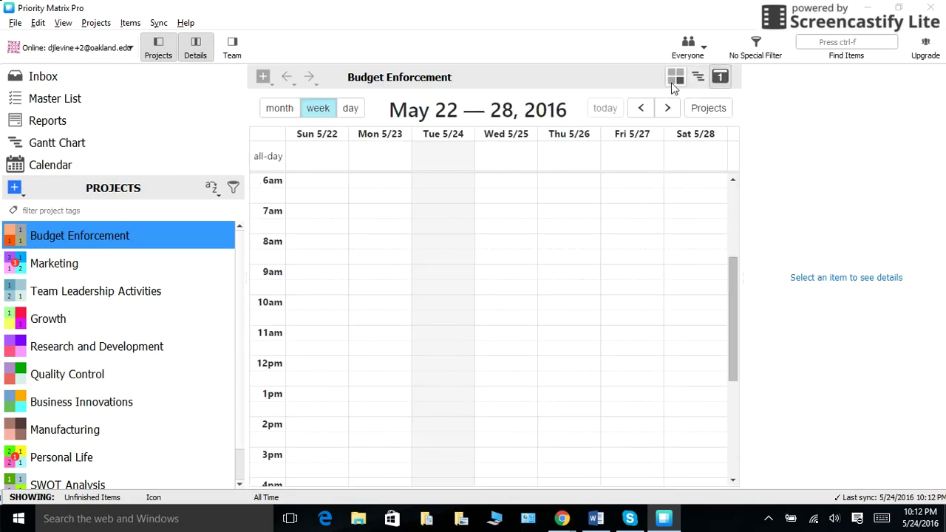
click(674, 78)
click(698, 77)
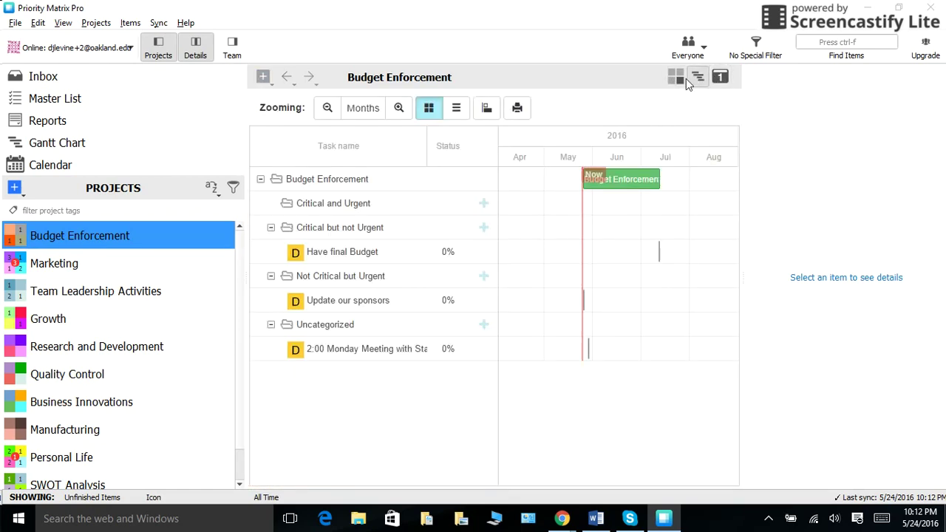
click(720, 77)
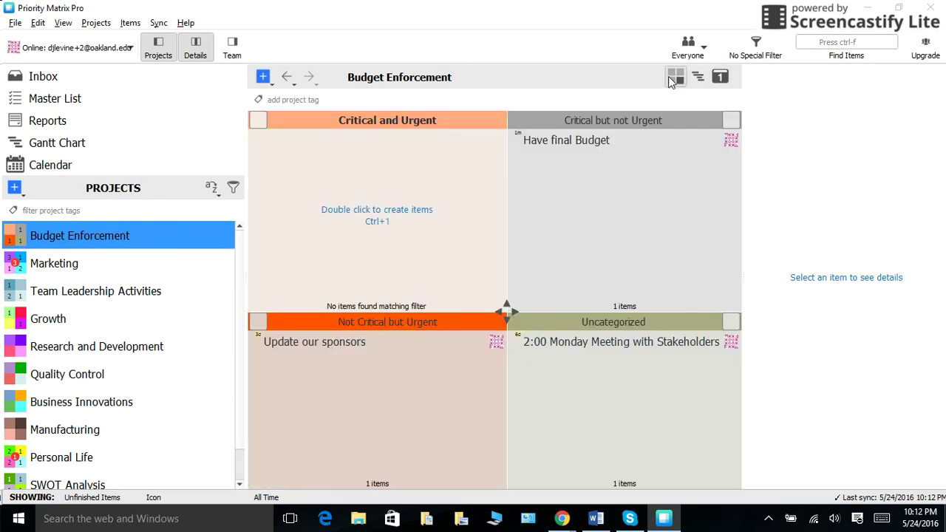
click(674, 78)
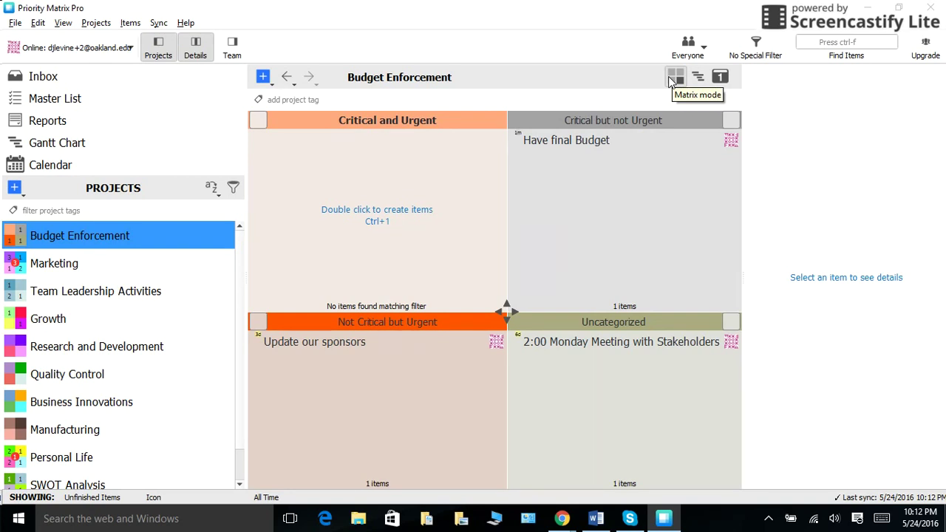
Step: Search items for 'Valpak' and show Marketing's matching direct mail campaign item
click(830, 43)
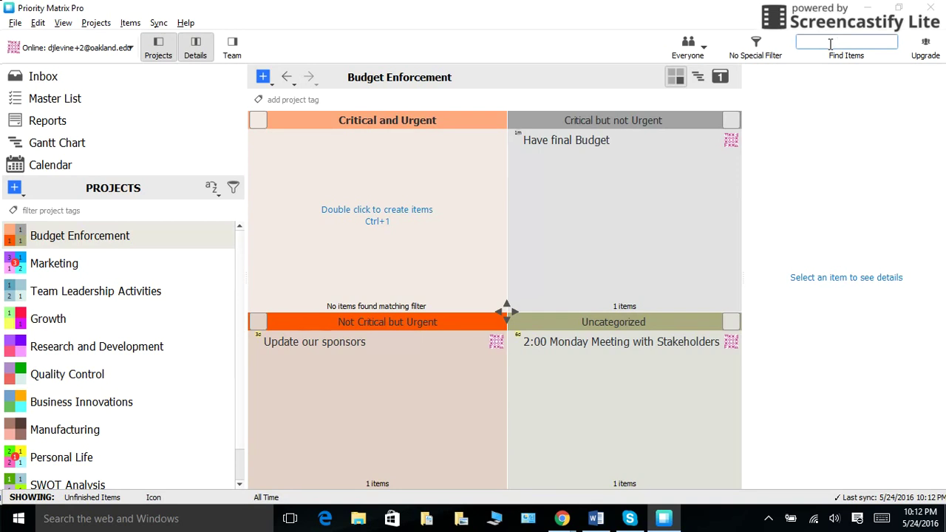
text(Valpak)
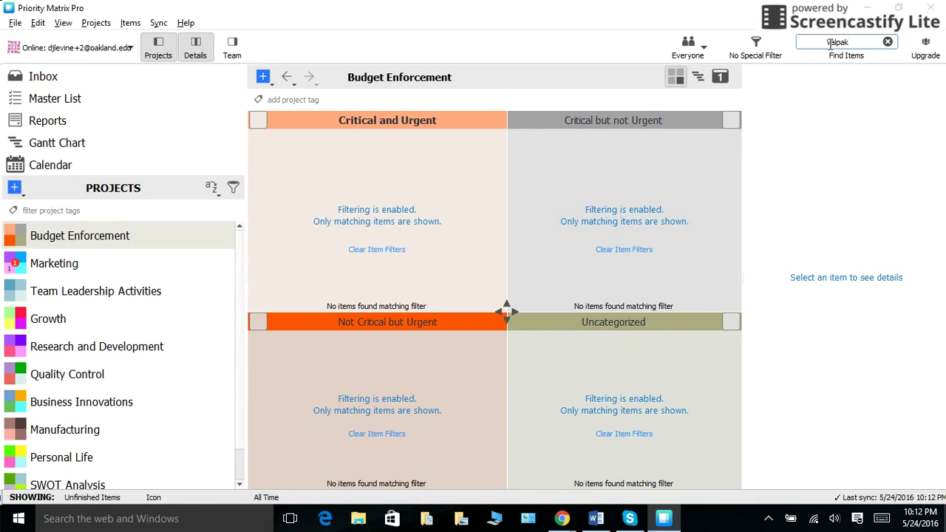
click(124, 266)
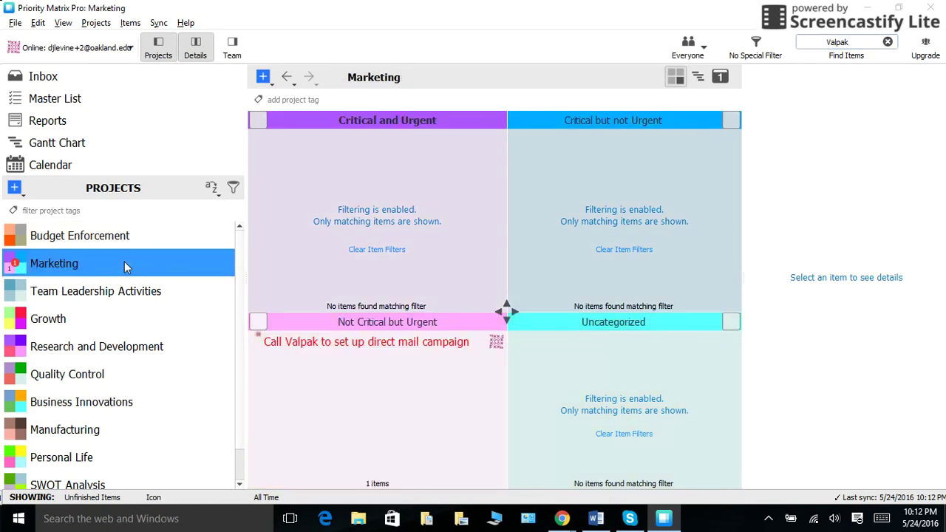